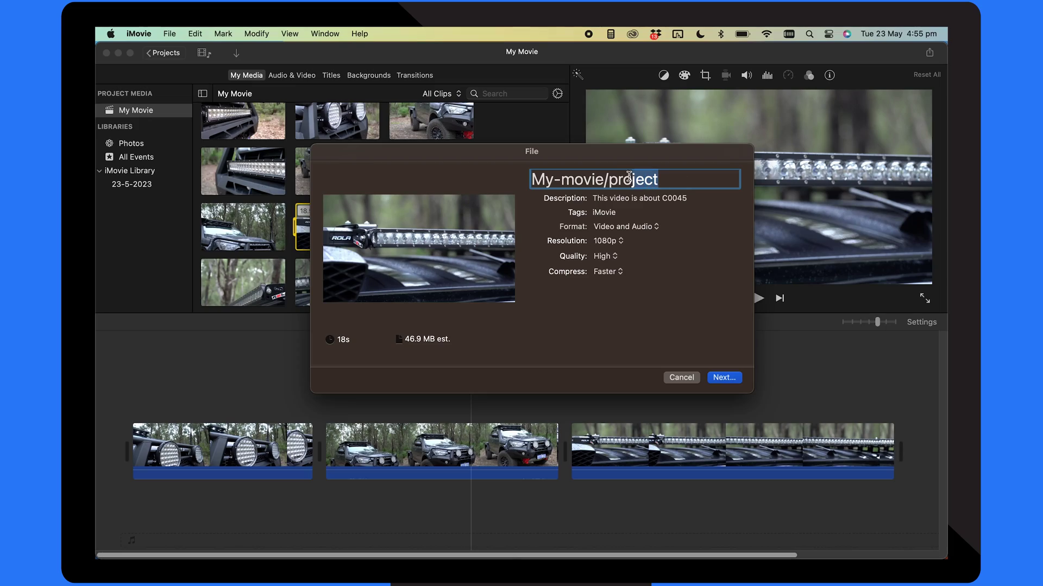
Change the export title to 'My movie', removing the slash.
text(My)
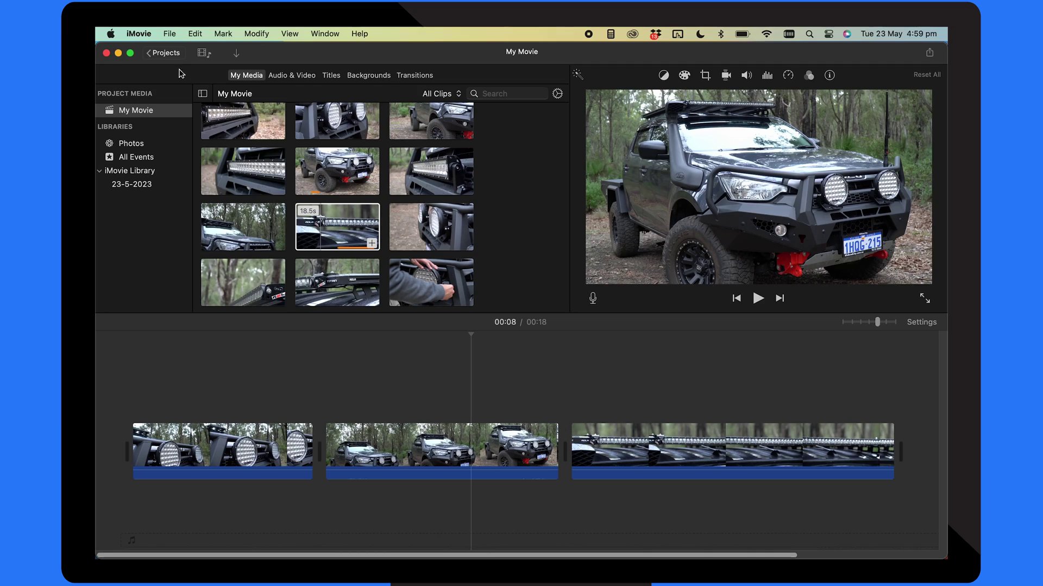
Set the File export to Video and Audio, 4K resolution, High quality, Better Quality compression.
click(170, 35)
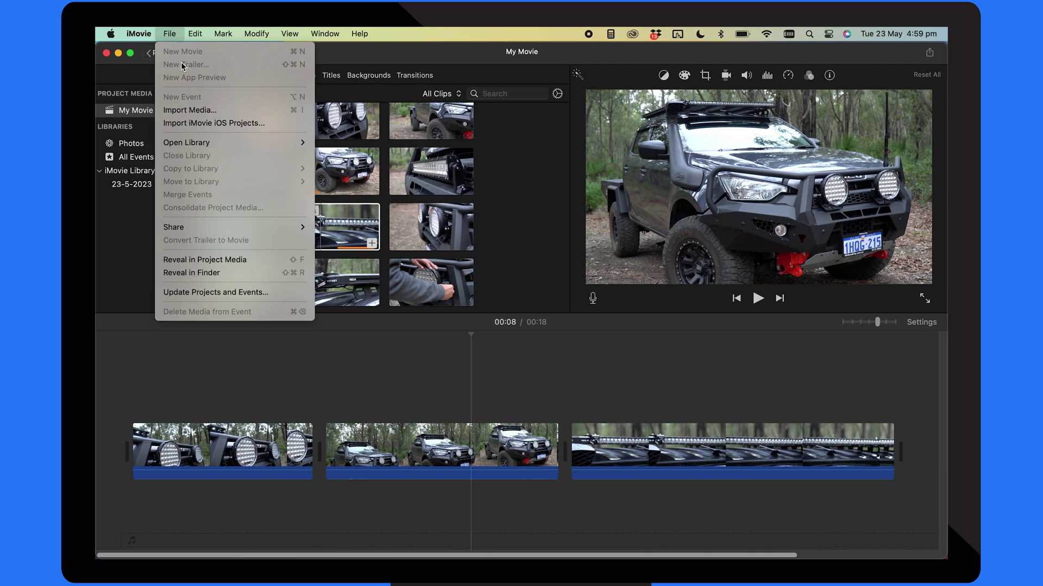
mouse_move(284, 226)
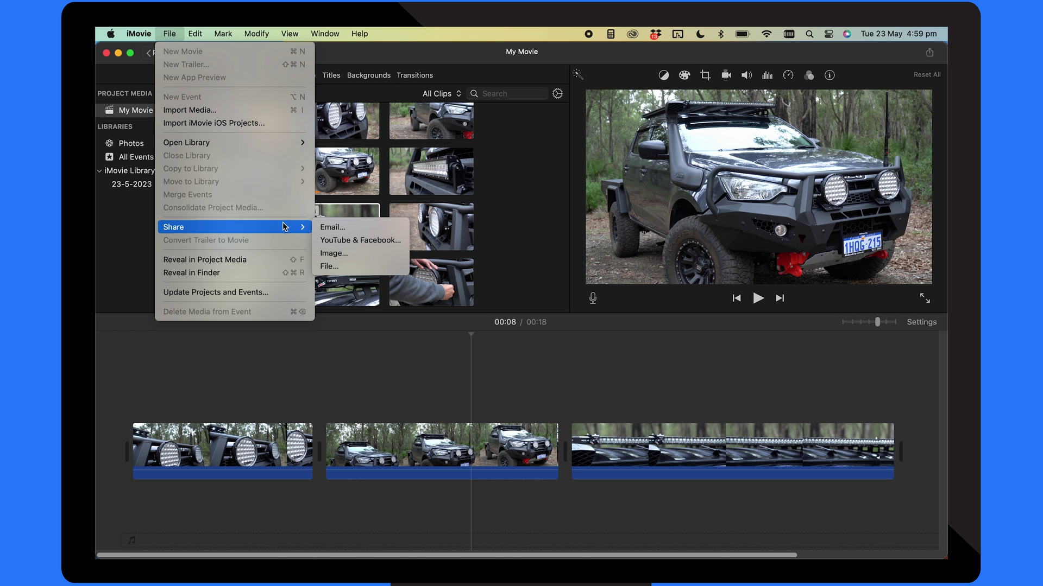
click(348, 268)
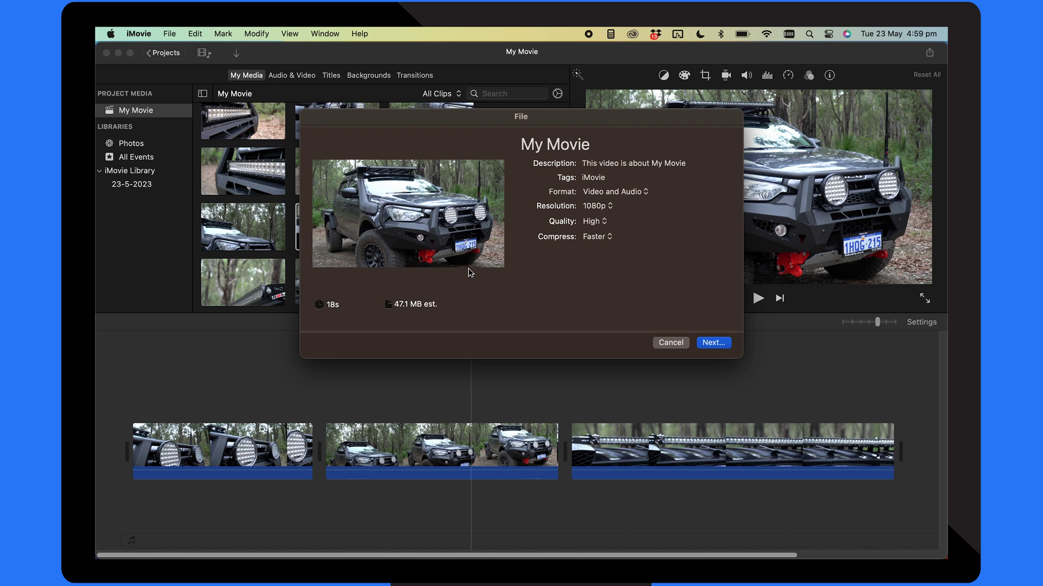
click(642, 191)
click(617, 194)
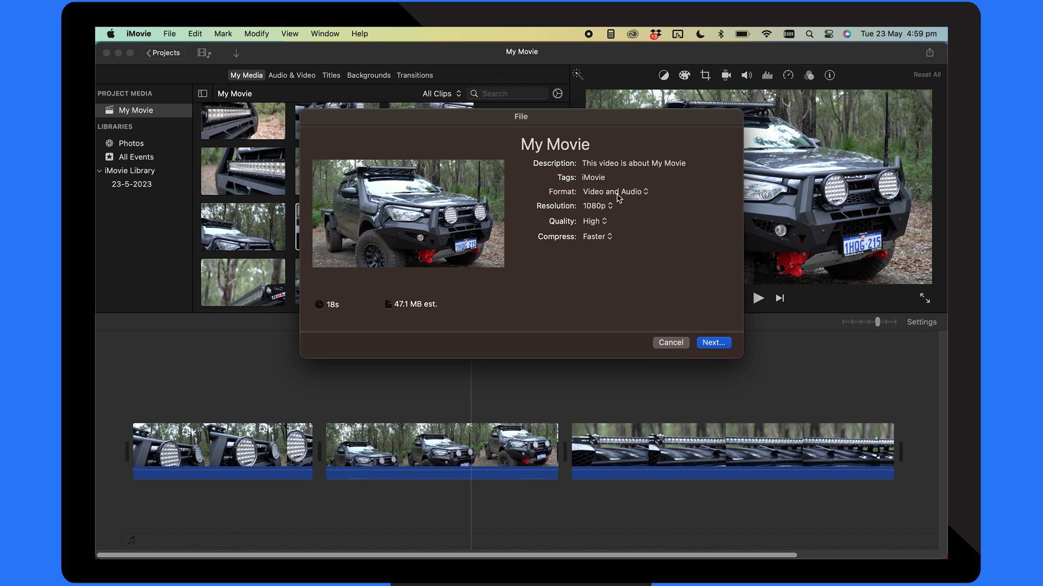
click(608, 208)
click(599, 221)
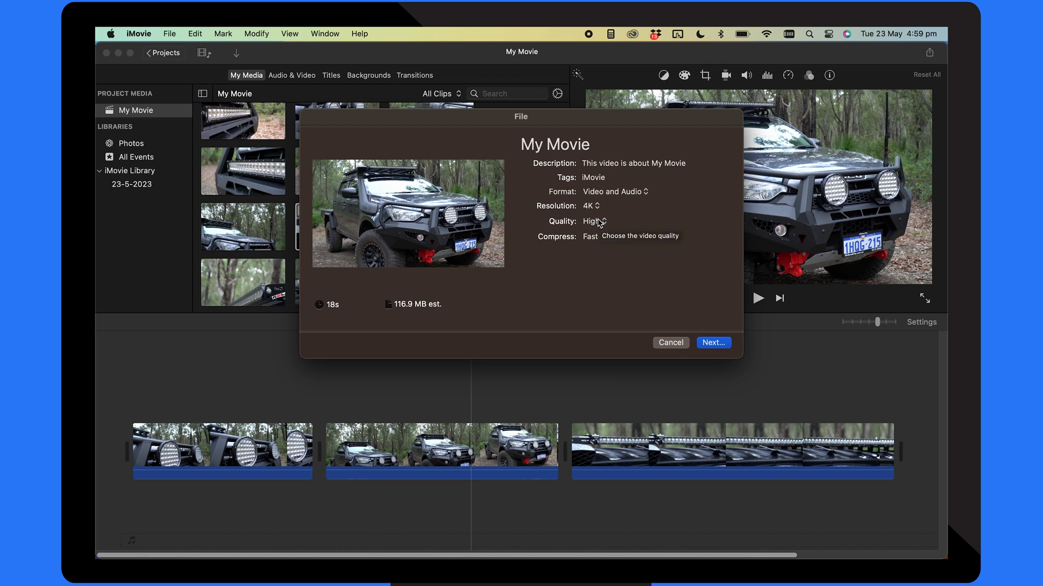
click(599, 222)
click(622, 224)
click(613, 237)
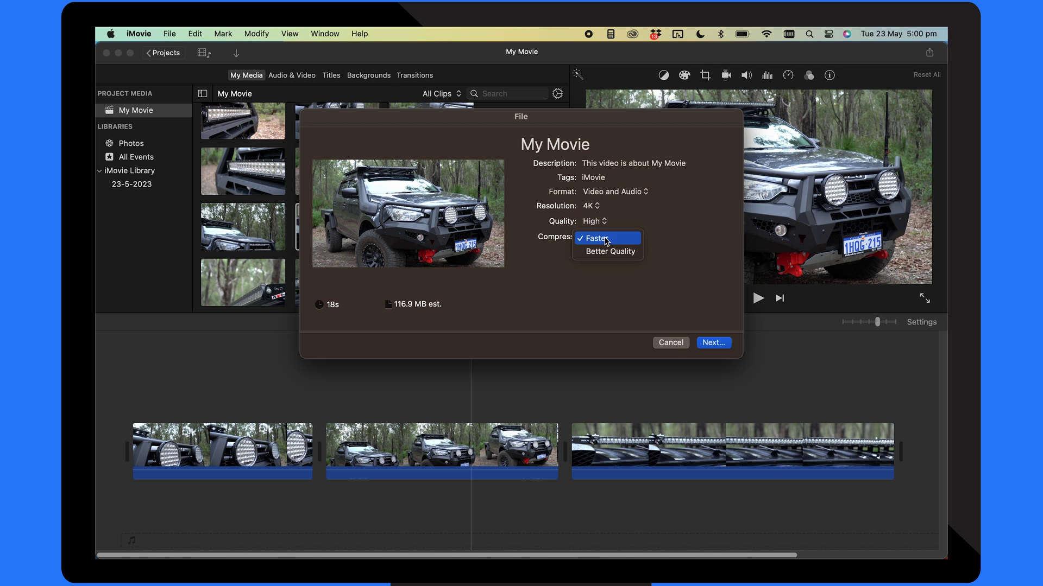
click(609, 253)
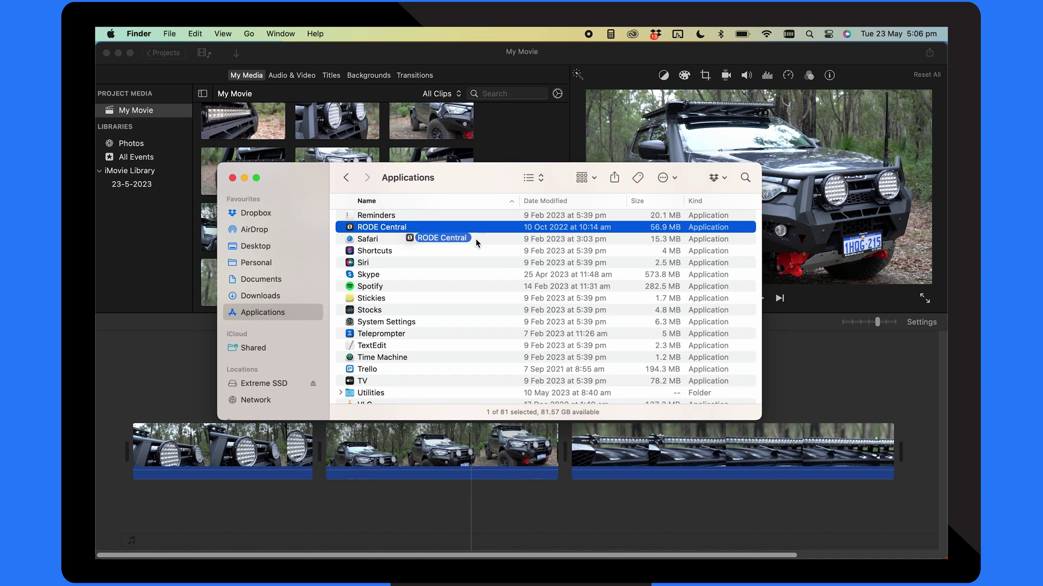
Drag the RODE Central app from Applications to the Bin.
drag(477, 243, 721, 550)
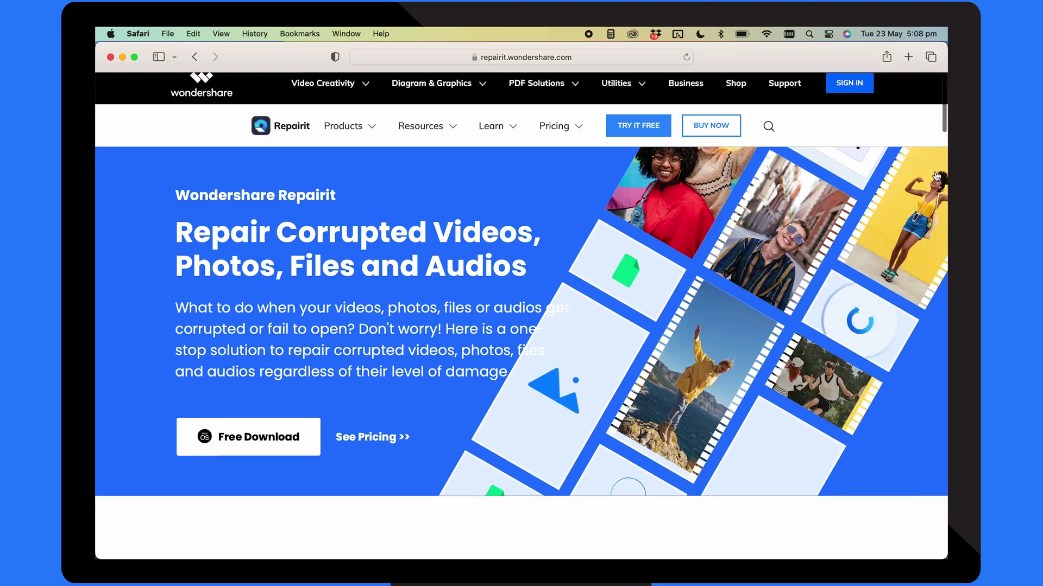
Scroll the Repairit page down to the 3-Click Process and feature sections.
scroll(936, 176, down, 3)
scroll(936, 176, down, 3)
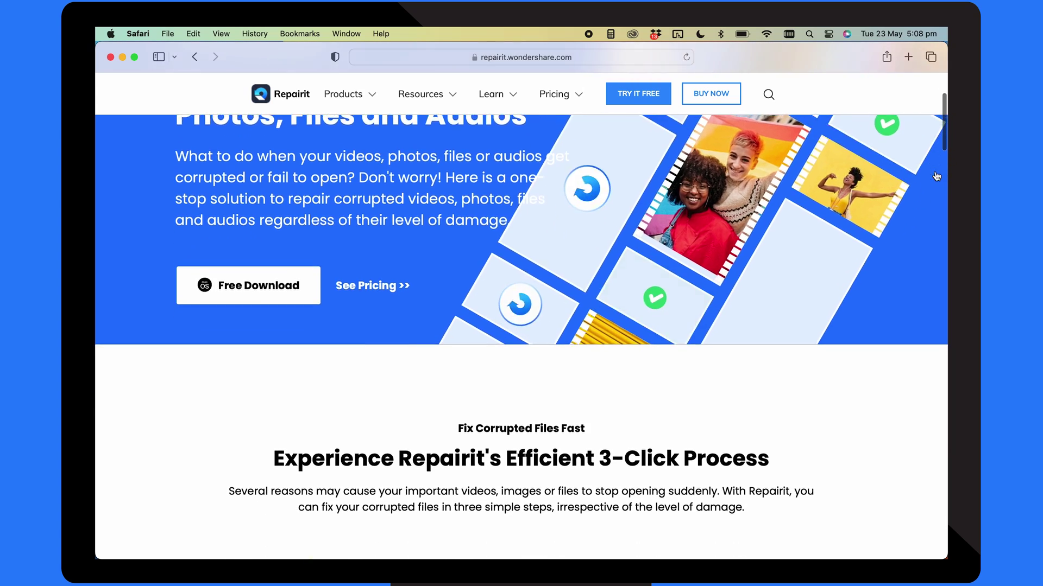
scroll(936, 177, down, 3)
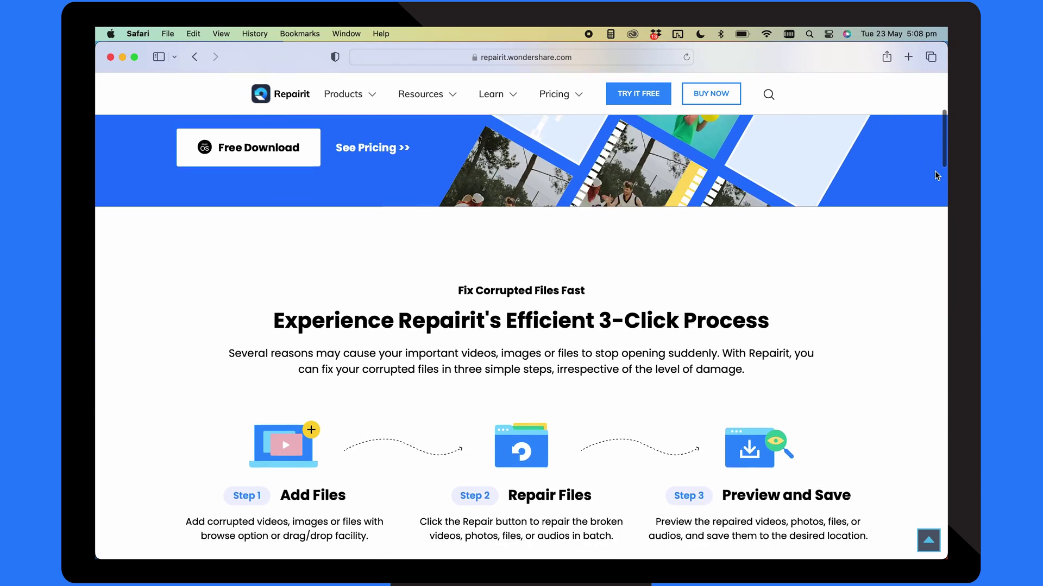
scroll(935, 175, down, 3)
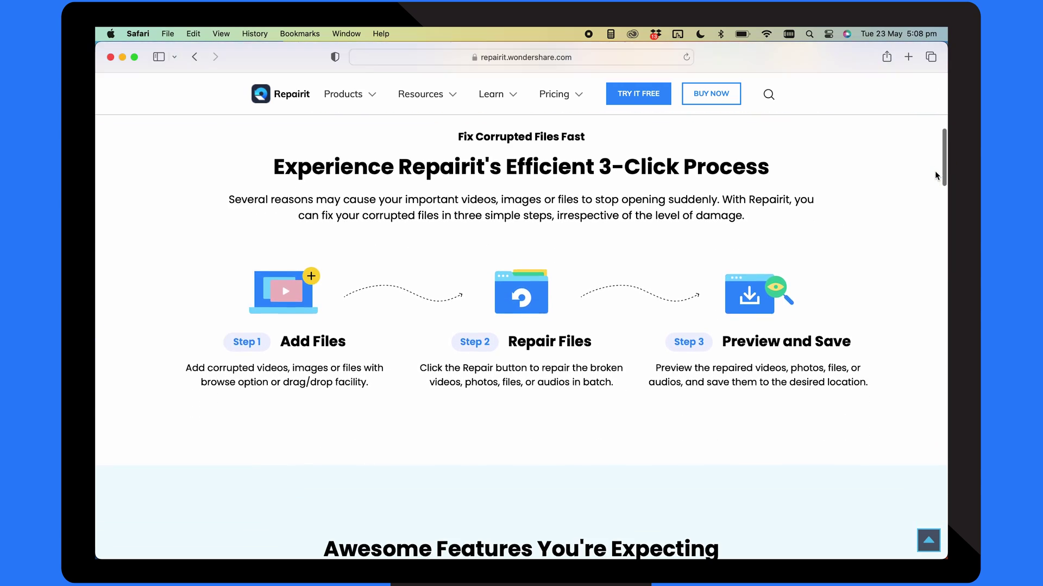
scroll(934, 171, down, 3)
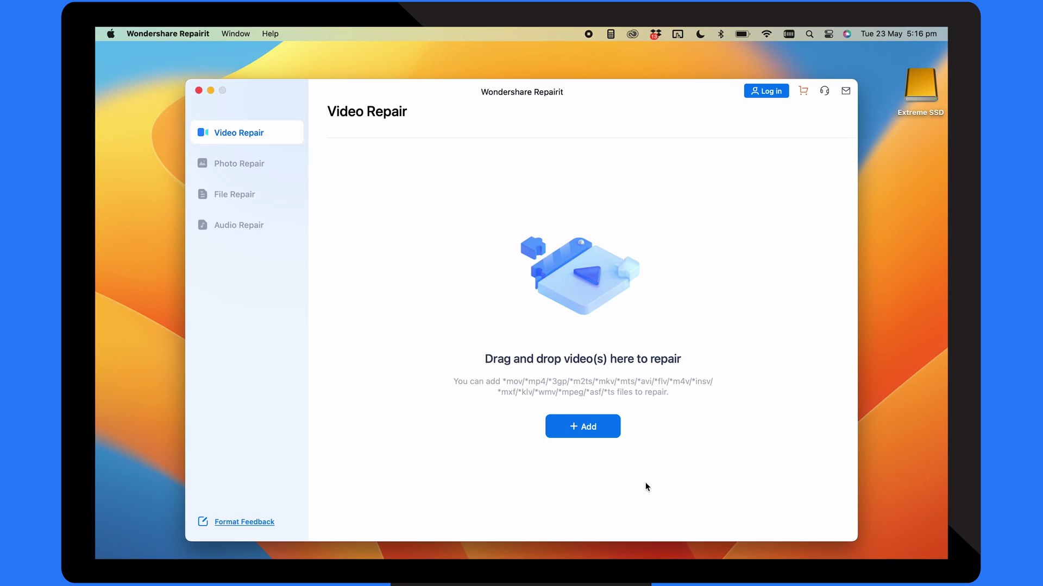
Add Corrupt Video.MP4 from the Corrupted Video folder to the Video Repair list.
click(579, 429)
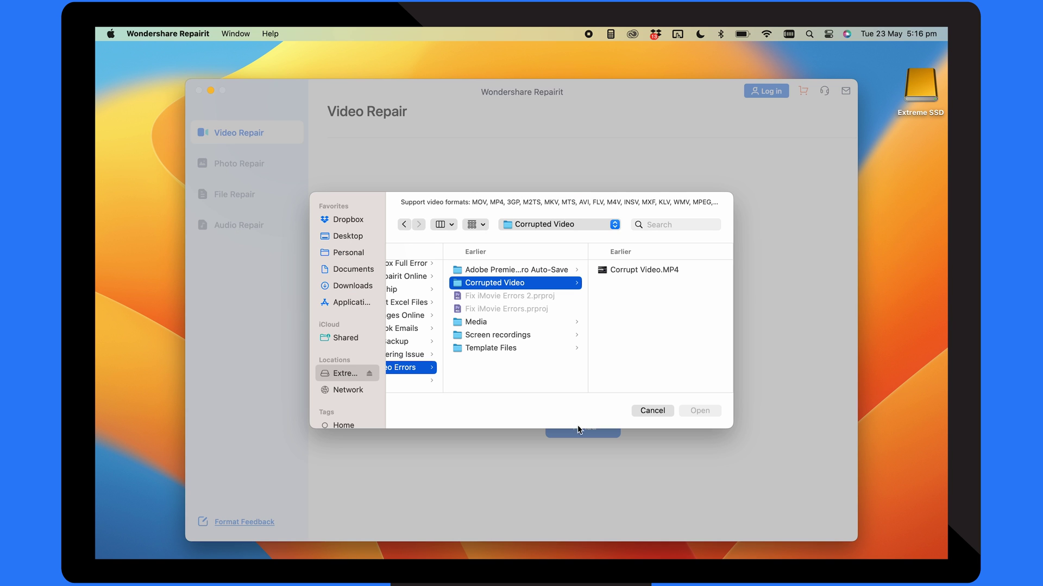
click(637, 273)
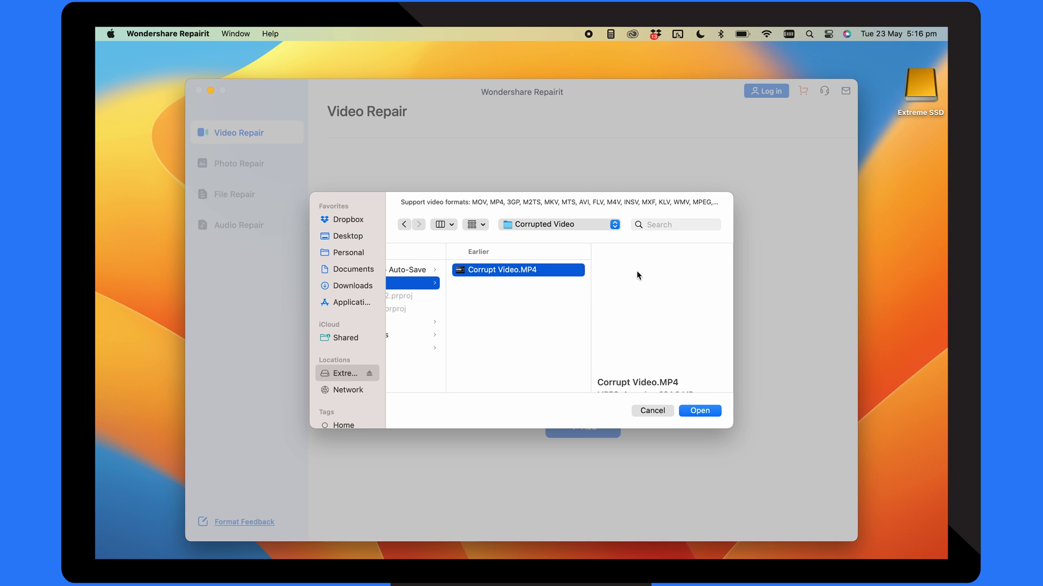
click(700, 409)
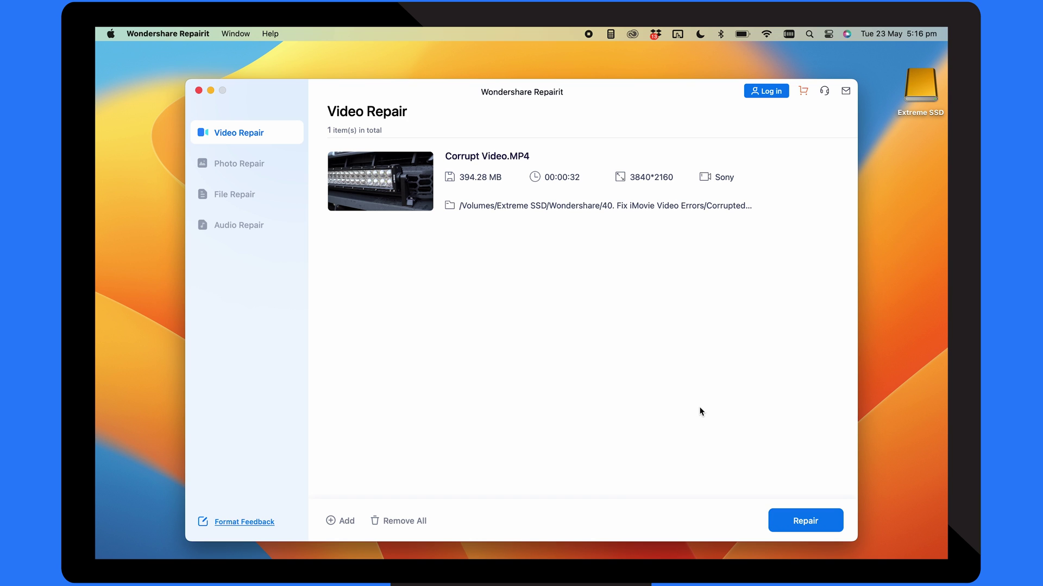
Repair Corrupt Video.MP4, dismiss the success message, and play the repaired clip.
click(795, 520)
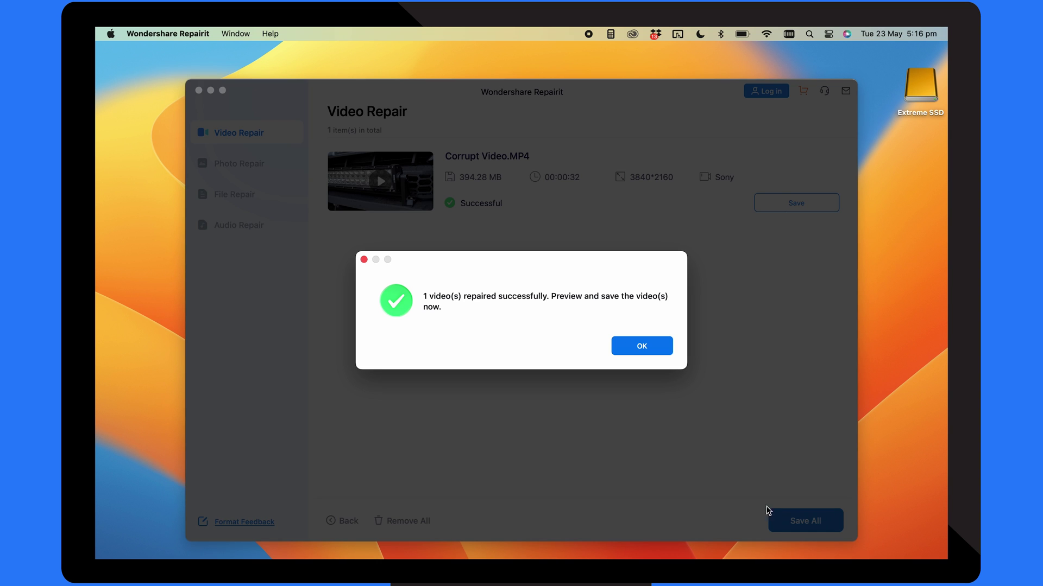
click(646, 347)
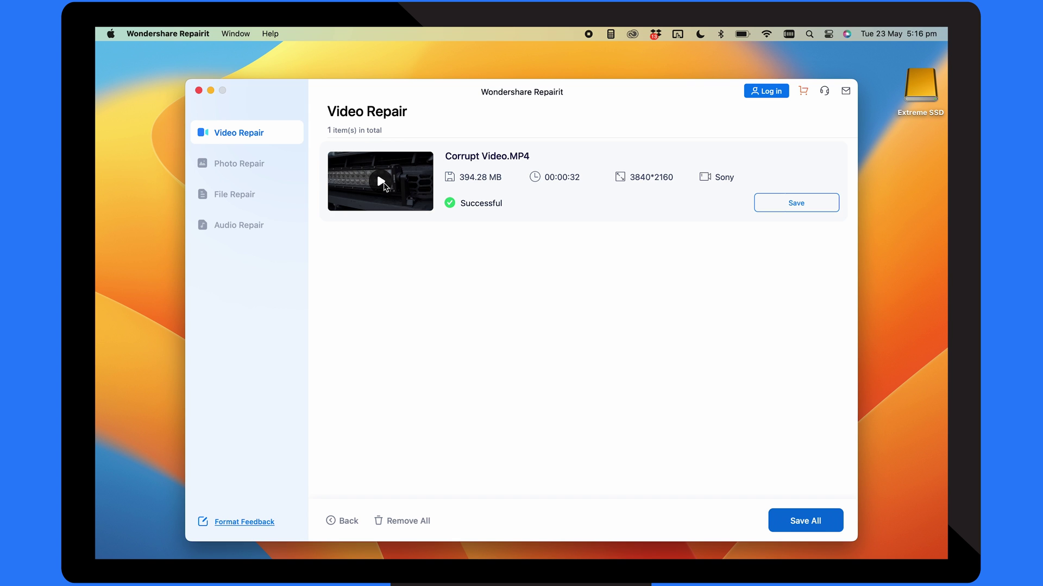
click(383, 186)
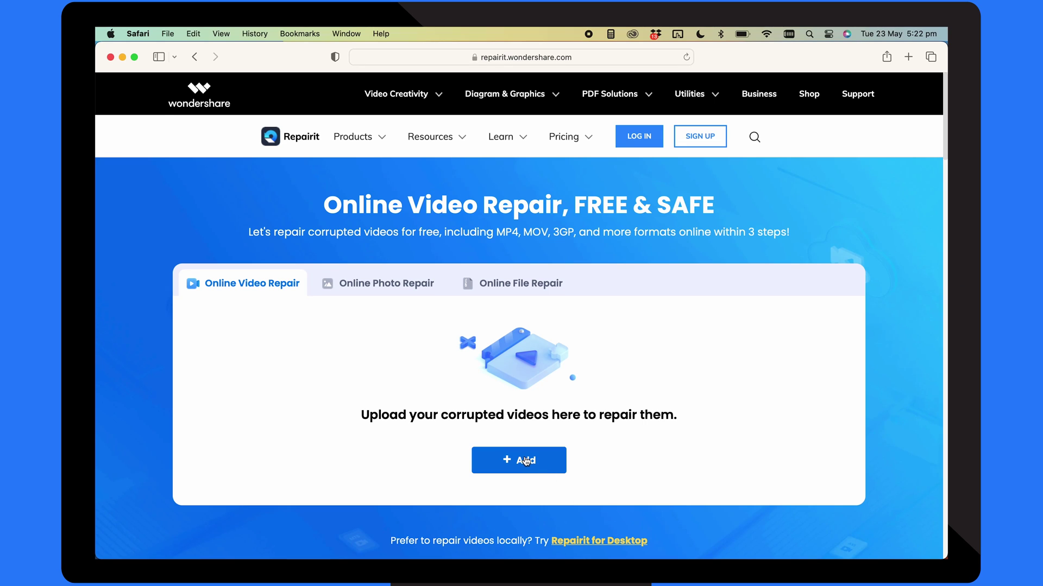
Upload Corrupt Video 2.MOV as the video to repair.
click(526, 460)
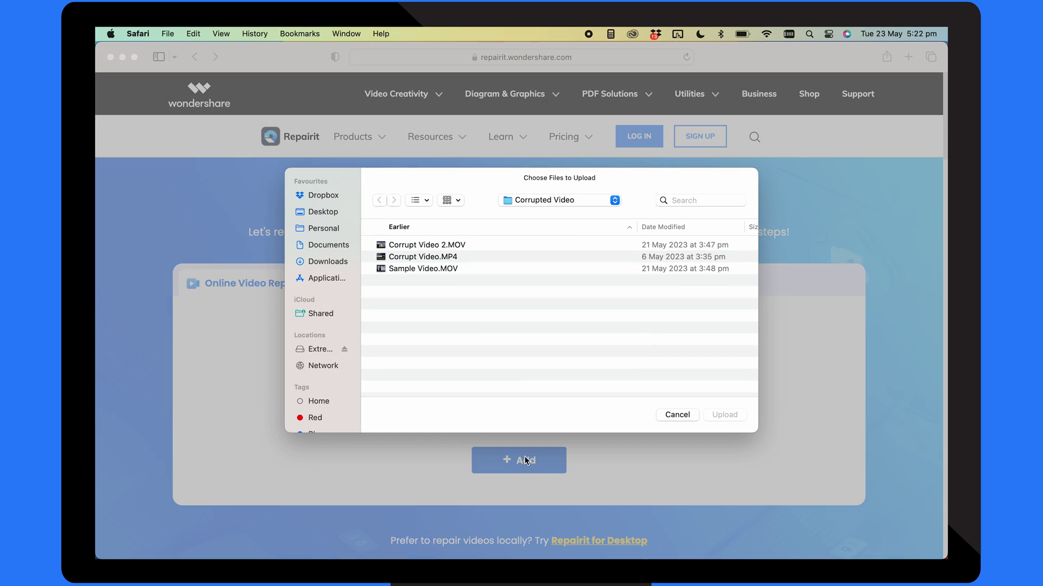
click(432, 247)
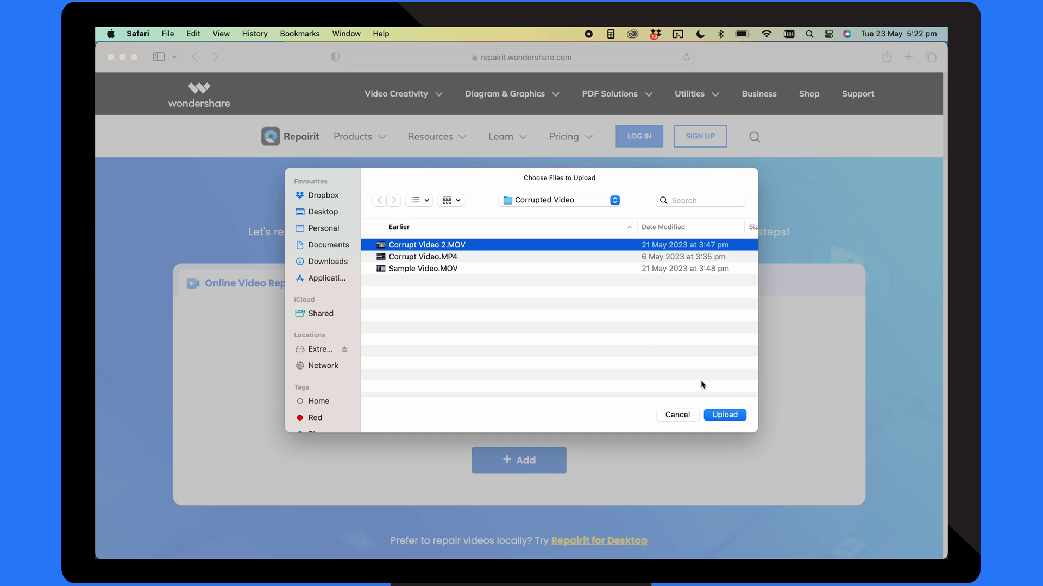
click(717, 415)
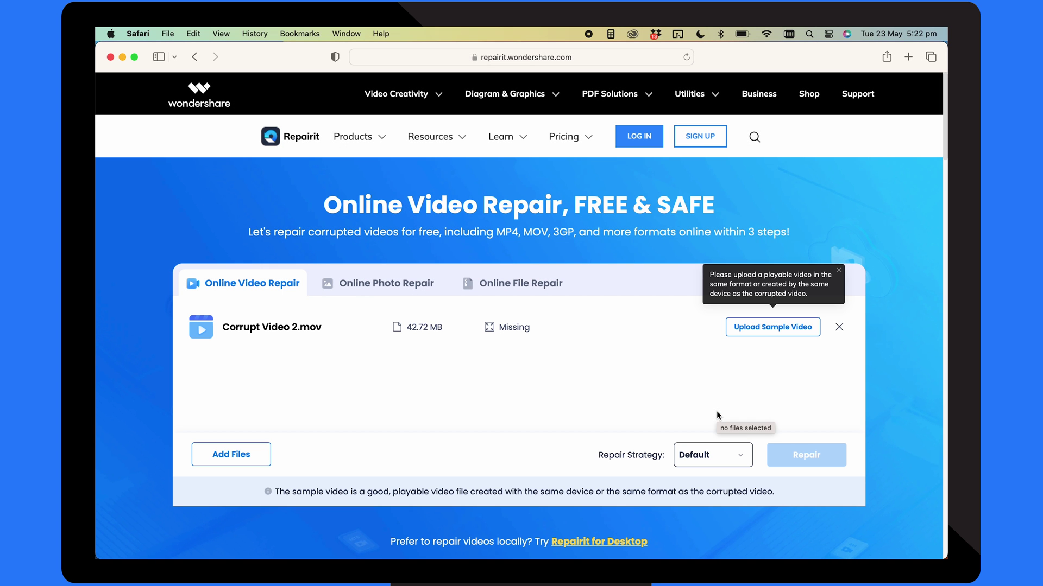
Upload Sample Video.MOV as the reference sample file.
click(776, 331)
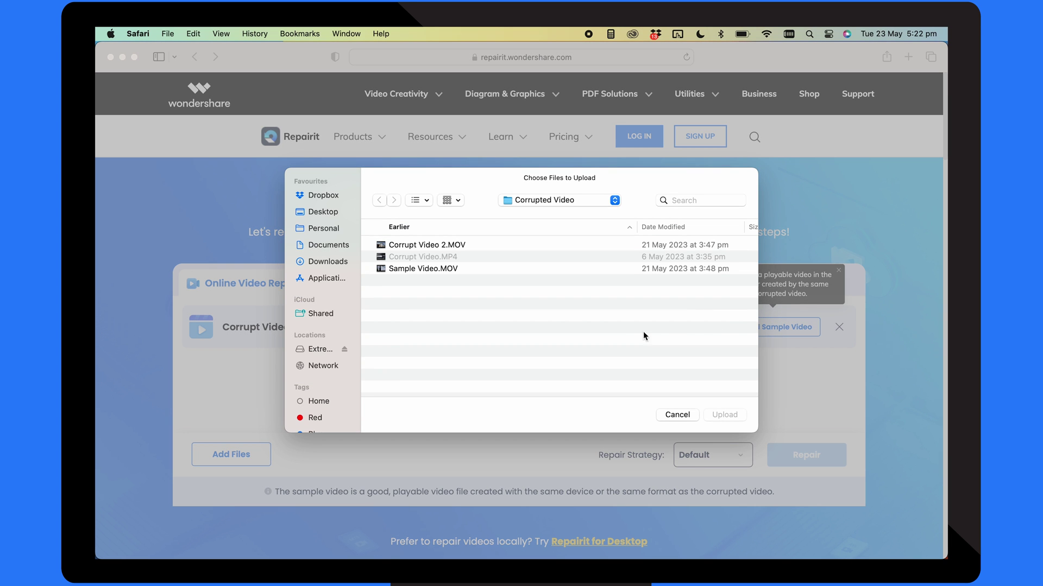
click(431, 270)
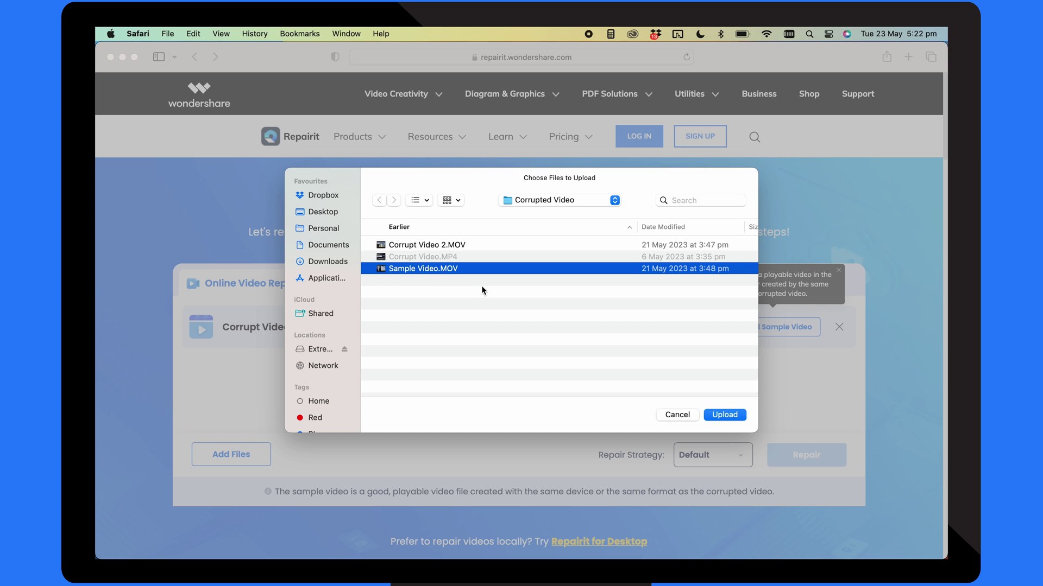
click(724, 415)
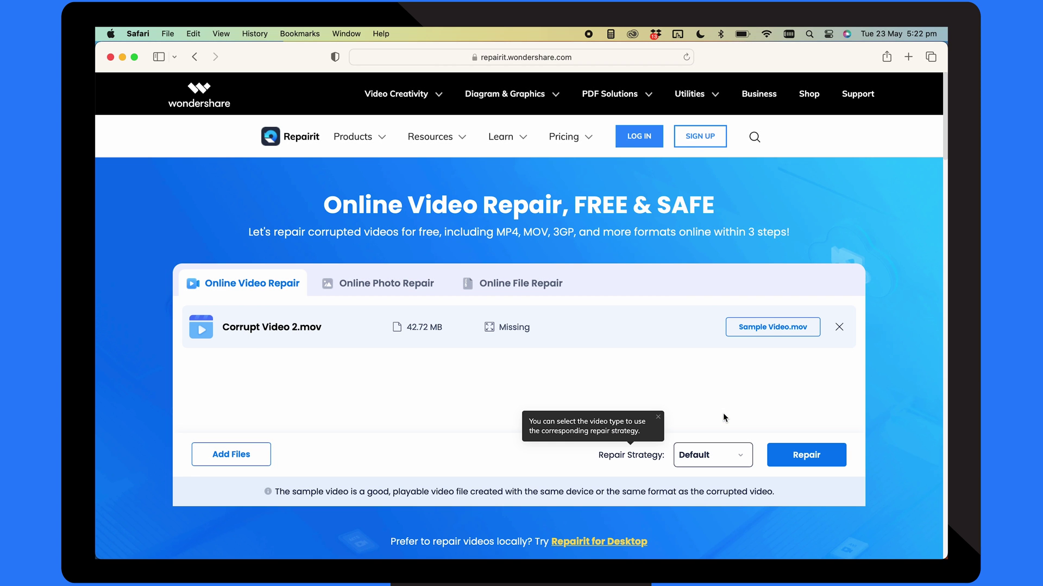
Choose the Sports Camera repair strategy and start repairing Corrupt Video 2.mov.
click(743, 457)
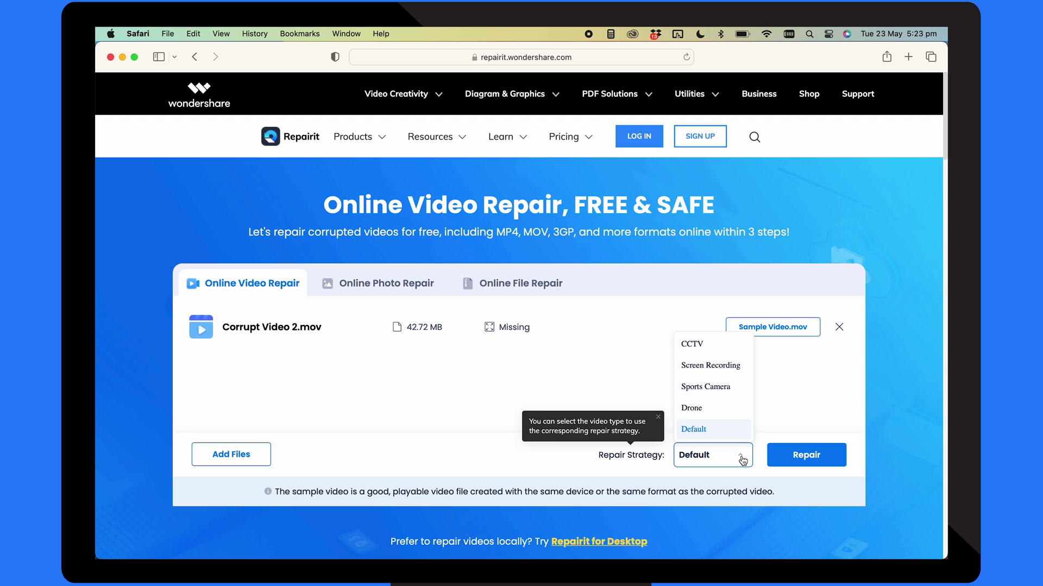
click(714, 392)
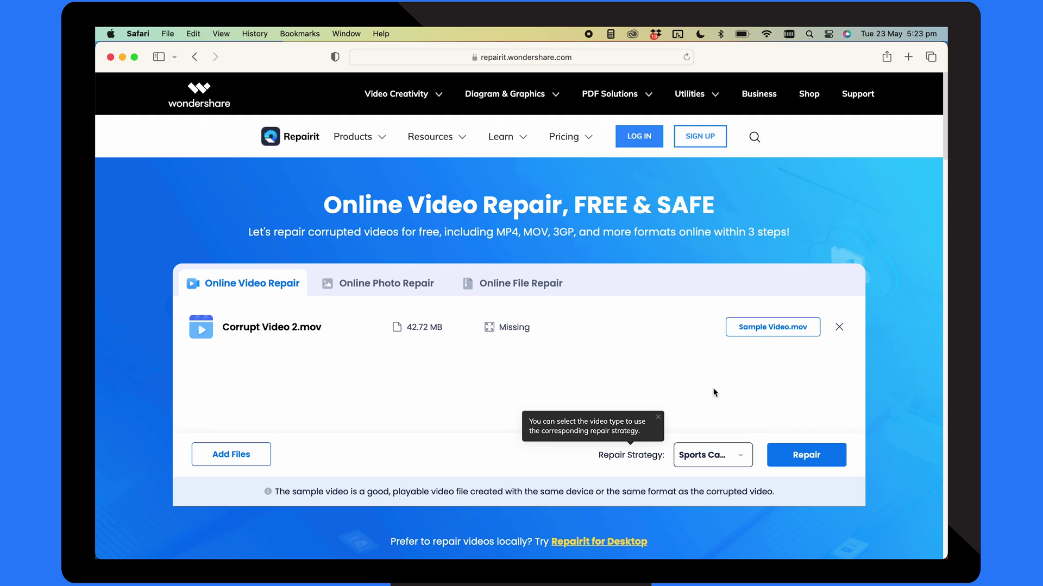
click(801, 455)
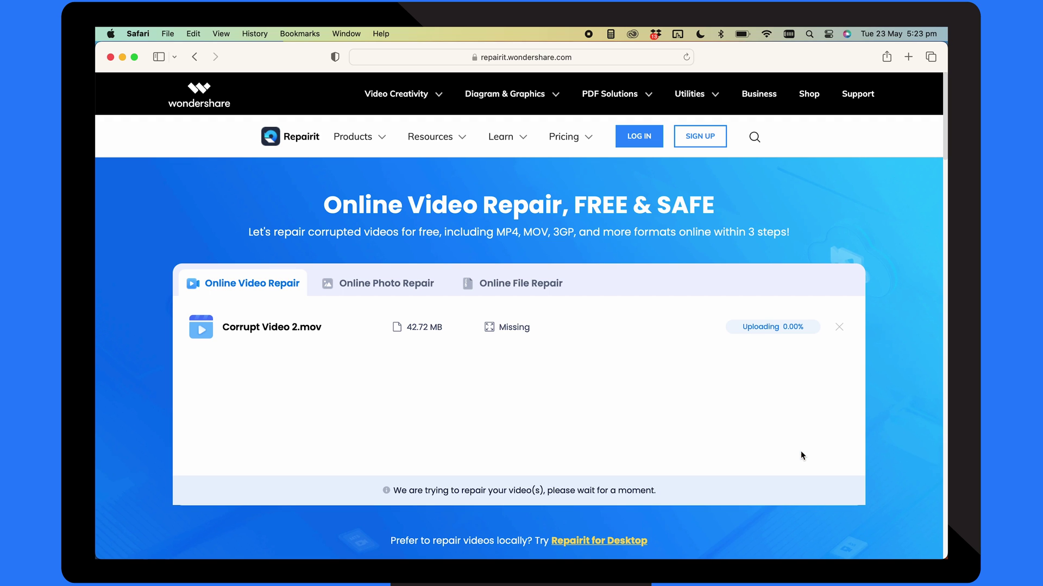